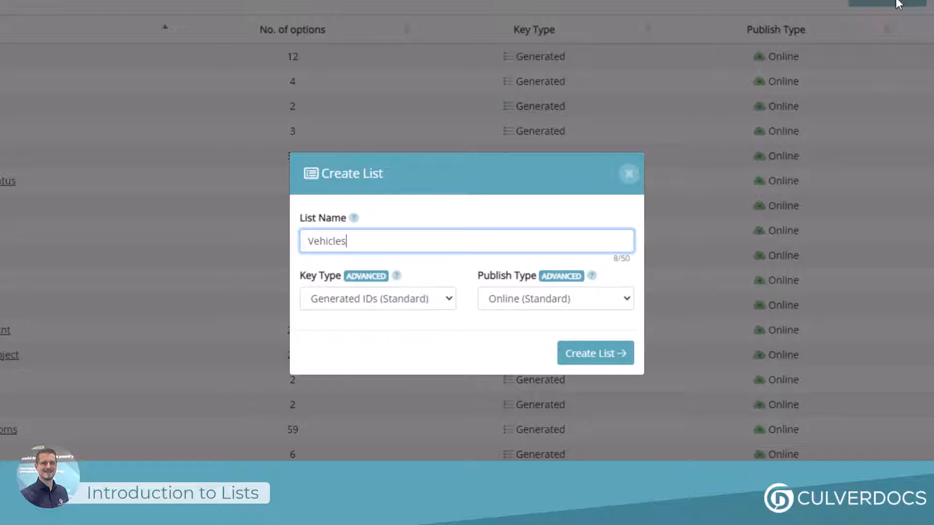
Create the Vehicles list with the standard Generated IDs key type and the standard Online publish type
{"action": "left_click", "coordinate": [430, 303]}
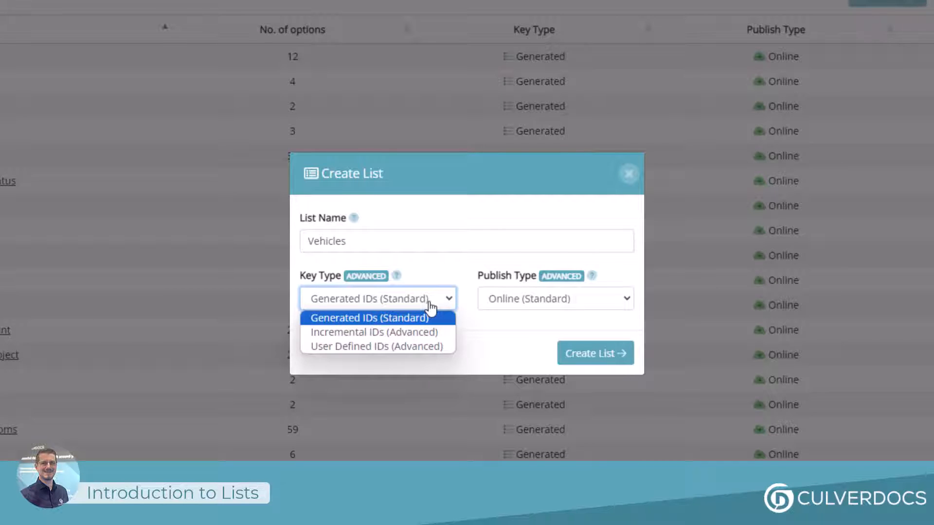
{"action": "left_click", "coordinate": [595, 353]}
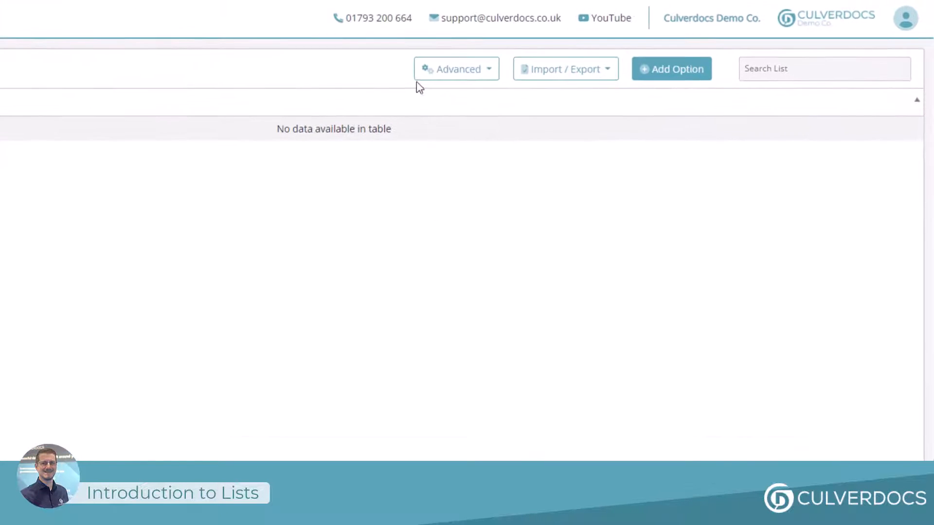
Add two new columns to the Vehicles list, named Colour and Make and Model
{"action": "left_click", "coordinate": [418, 77]}
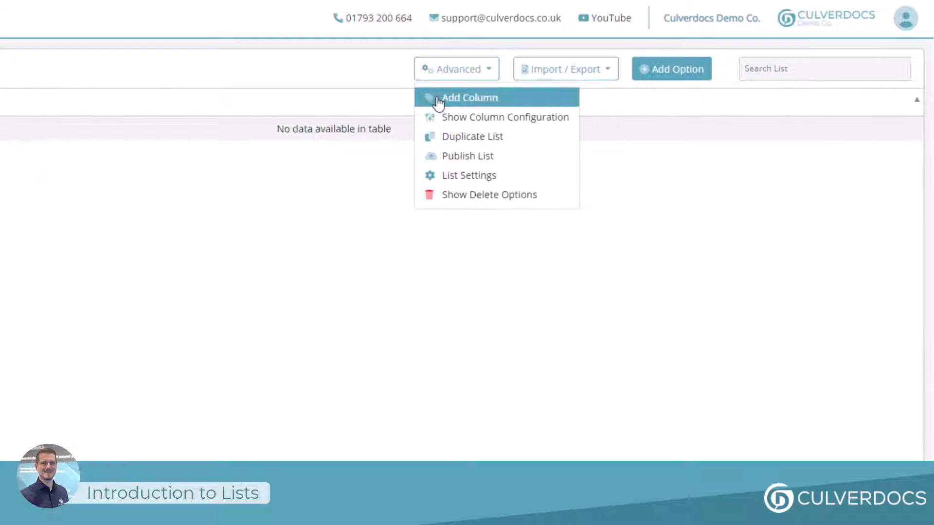
{"action": "left_click", "coordinate": [438, 99]}
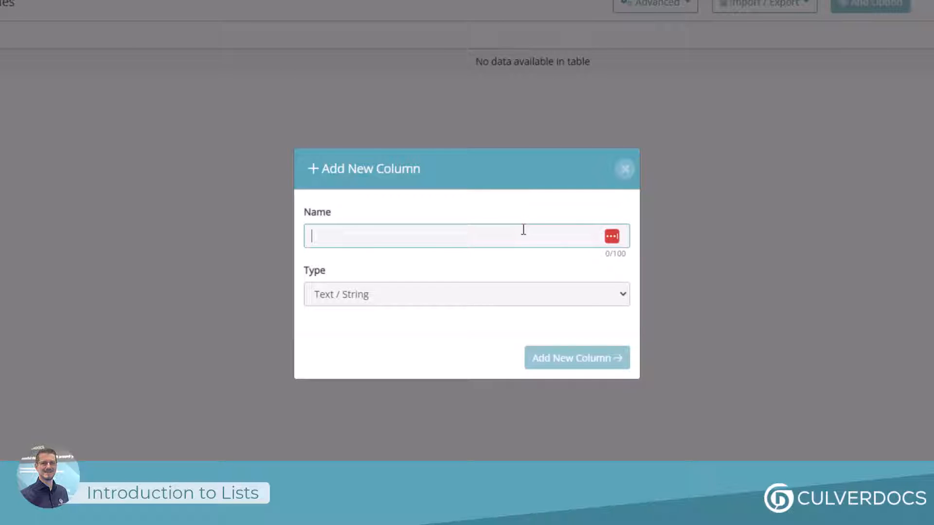
{"action": "left_click", "coordinate": [480, 298]}
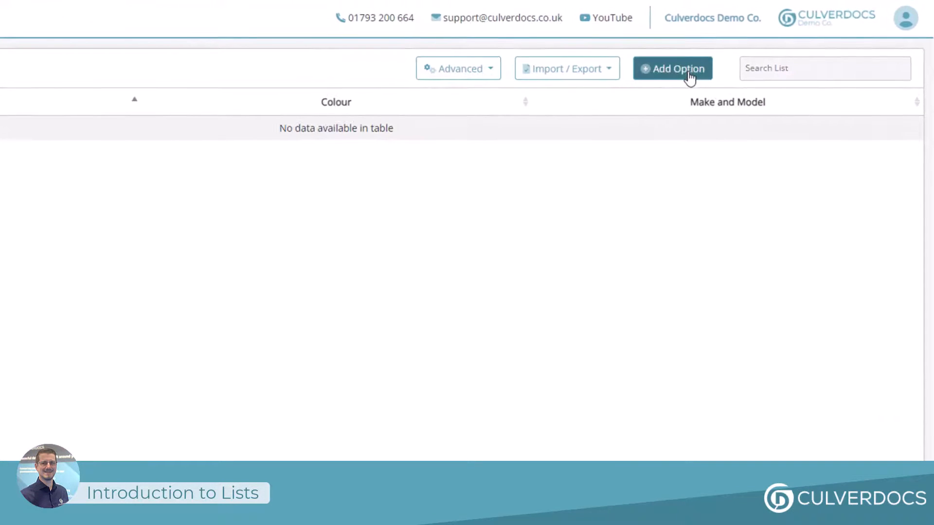
Add a list option named AB12 3GH with colour Blue and make and model VW Passat
{"action": "left_click", "coordinate": [689, 76]}
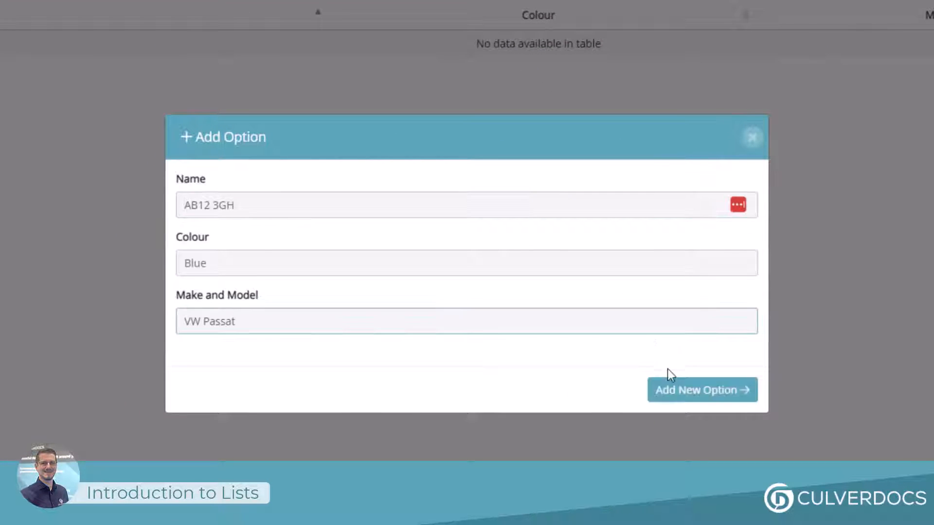
{"action": "left_click", "coordinate": [672, 392]}
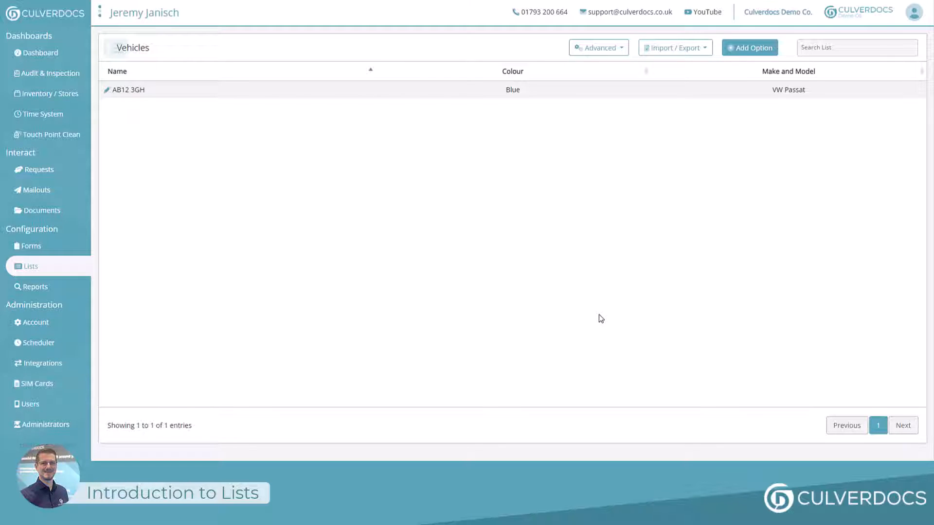
Export the list to Excel and add three vehicles: AB14 AGH White Ford Transit, AQ12 6HJ Grey Ford Transit, AH12 8JH Blue Audi A3
{"action": "left_click", "coordinate": [664, 48]}
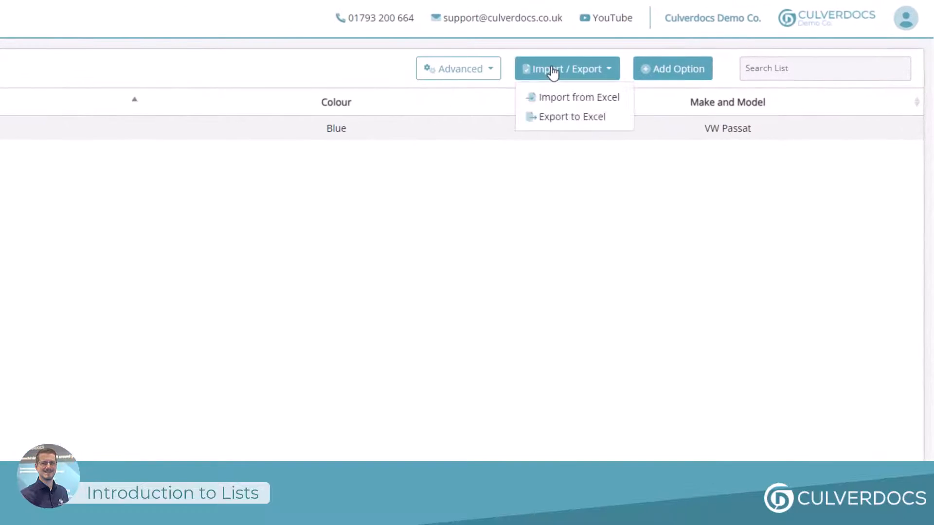
{"action": "left_click", "coordinate": [556, 117]}
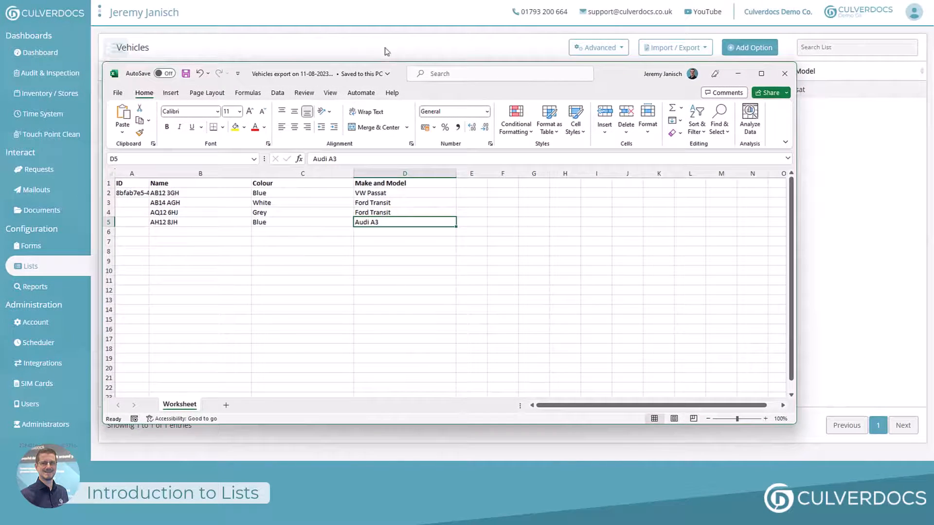
{"action": "left_click", "coordinate": [412, 2]}
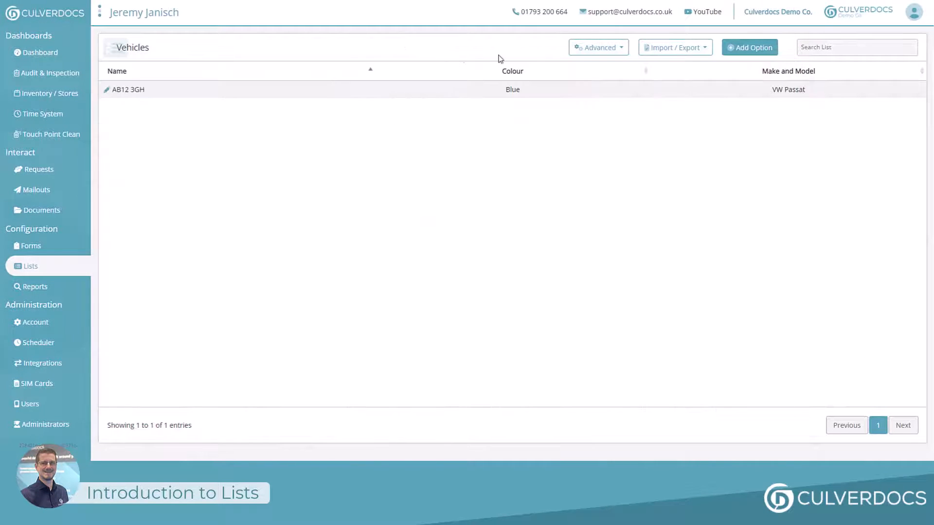
Import the edited workbook "Vehicles export on 11-08-2023.xlsx" into the Vehicles list
{"action": "left_click", "coordinate": [659, 51]}
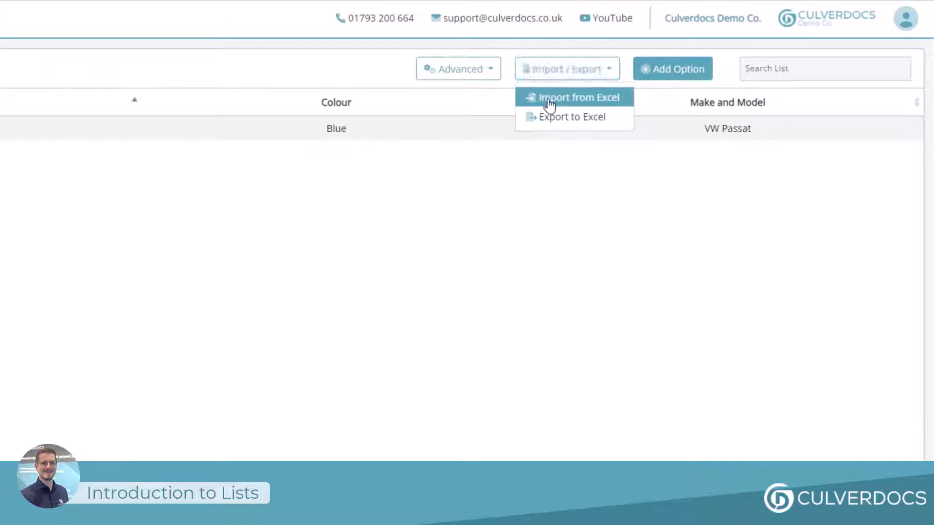
{"action": "left_click", "coordinate": [550, 101]}
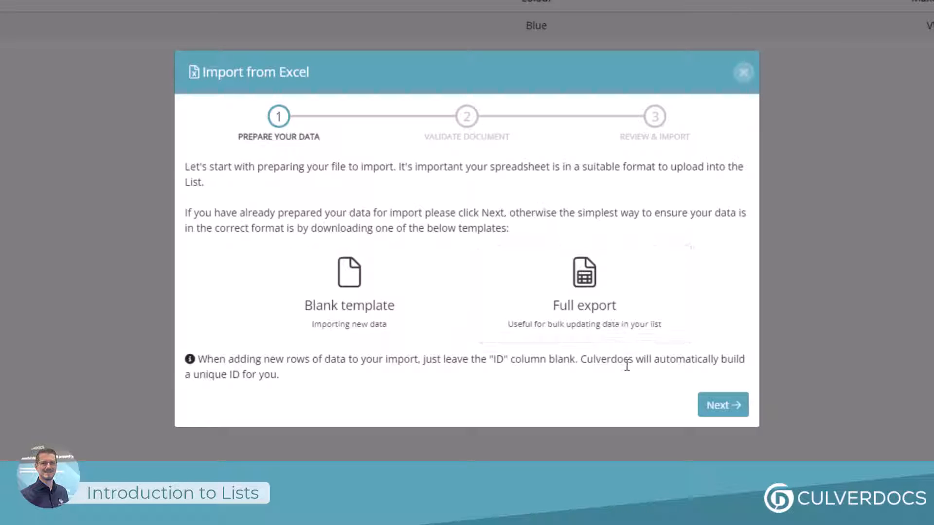
{"action": "left_click", "coordinate": [725, 404]}
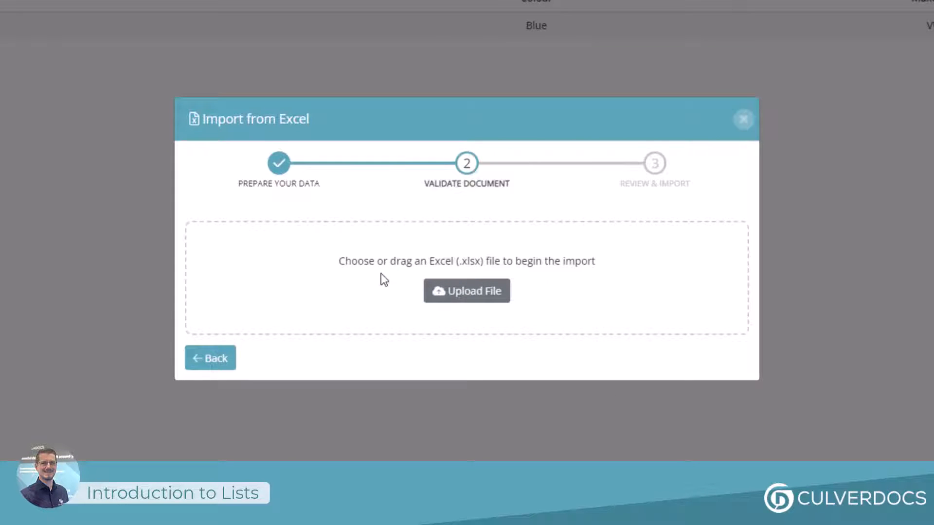
{"action": "left_click", "coordinate": [466, 291]}
{"action": "left_click", "coordinate": [96, 58]}
{"action": "double_click", "coordinate": [96, 58]}
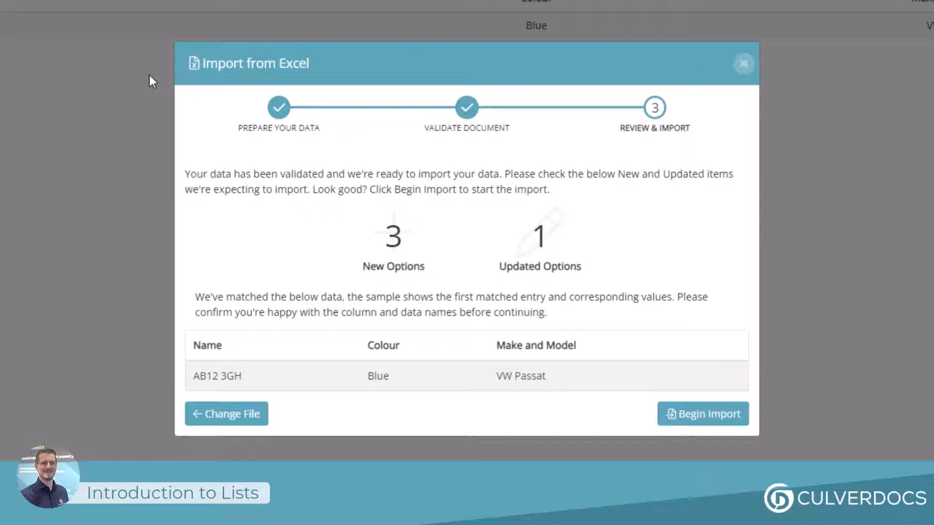
{"action": "left_click", "coordinate": [694, 415]}
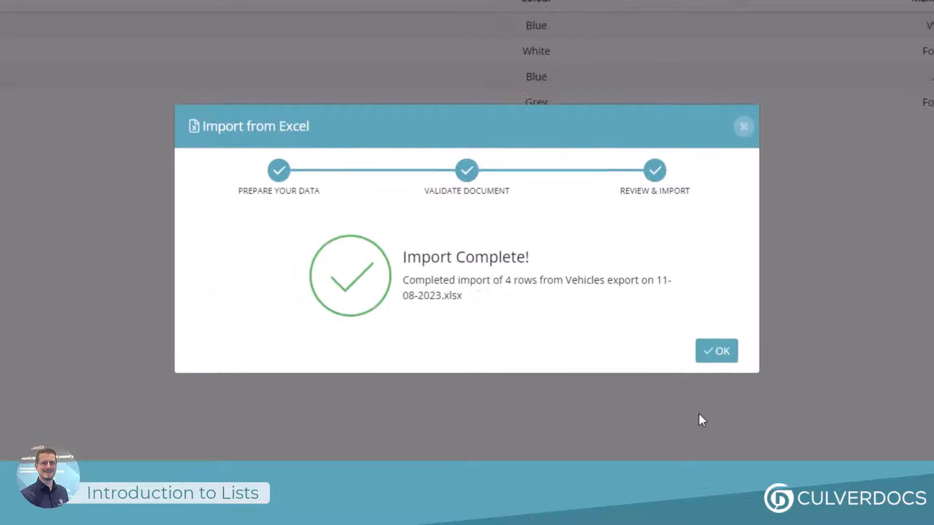
{"action": "left_click", "coordinate": [715, 350]}
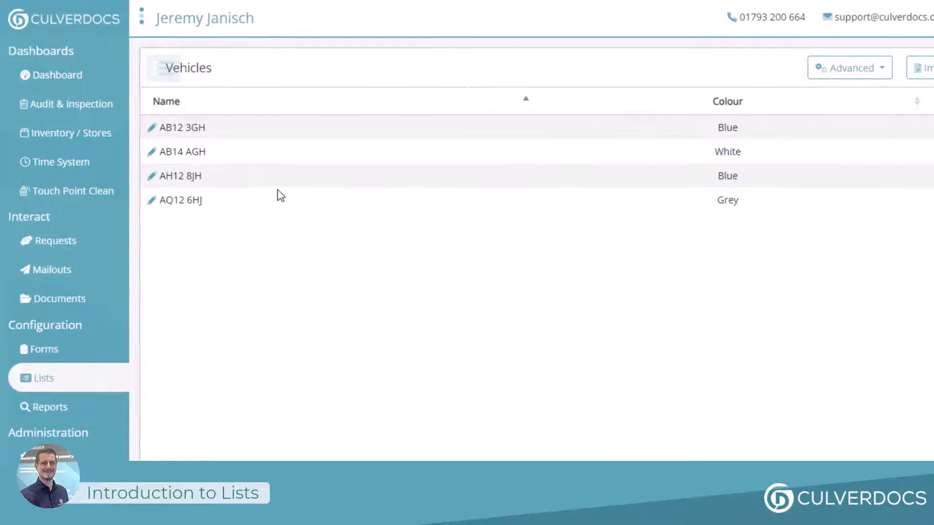
Open the AB14 AGH option for editing and review its fields and delete choice
{"action": "left_click", "coordinate": [151, 151]}
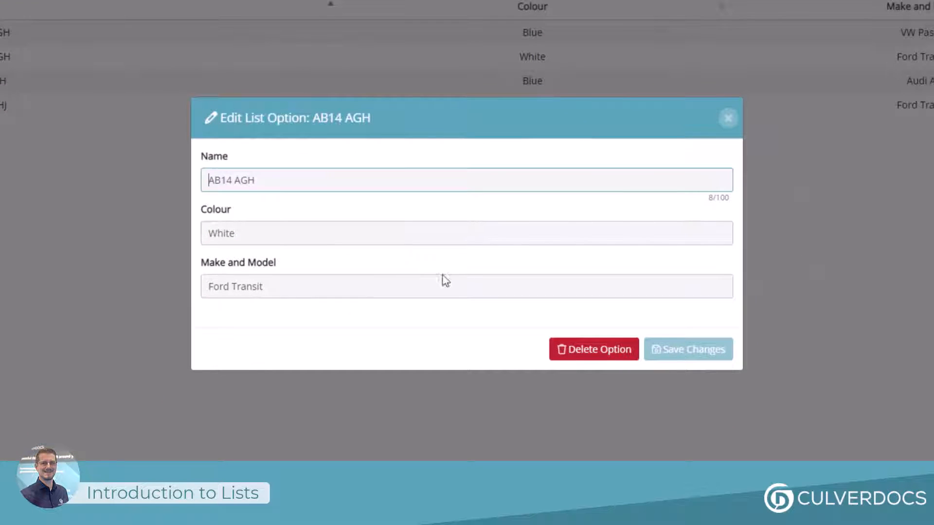
{"action": "left_click", "coordinate": [580, 355]}
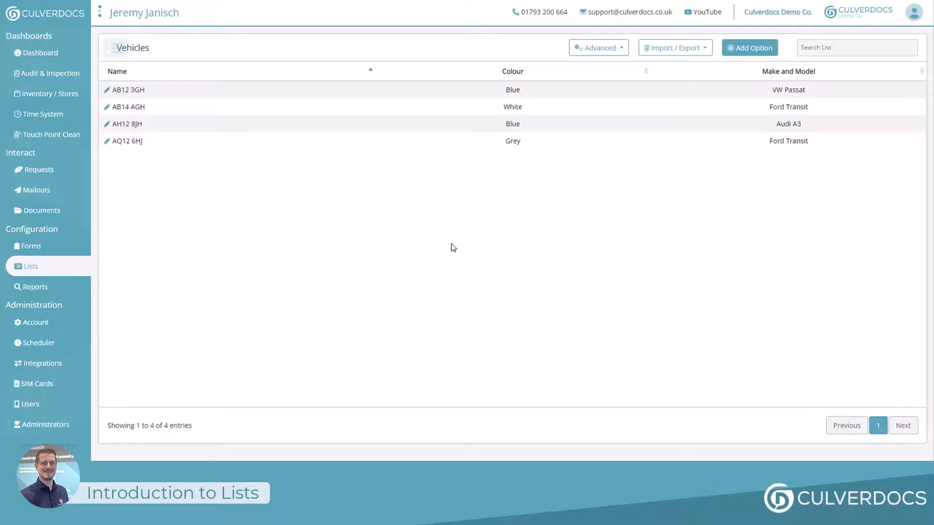
Show the list's delete options and review the choices for deleting columns, all options or the entire list
{"action": "left_click", "coordinate": [599, 48]}
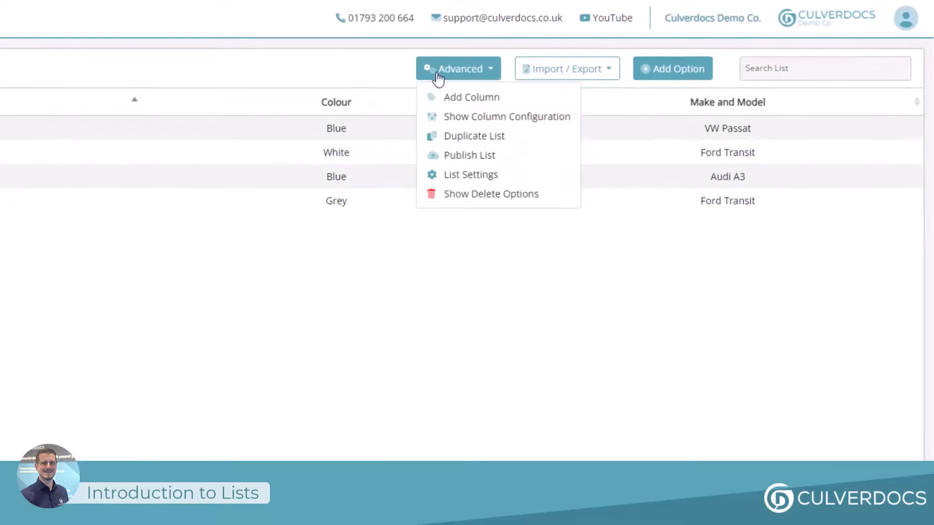
{"action": "left_click", "coordinate": [464, 200]}
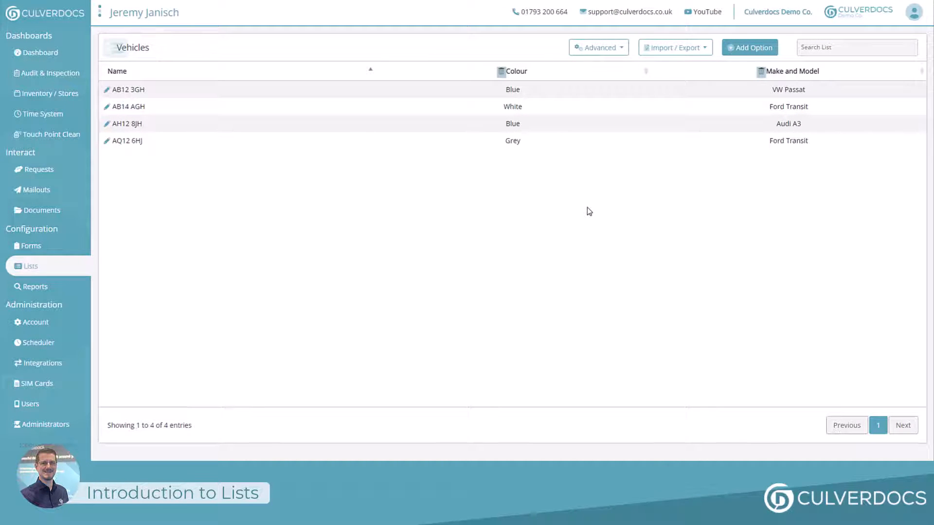
{"action": "left_click", "coordinate": [590, 48]}
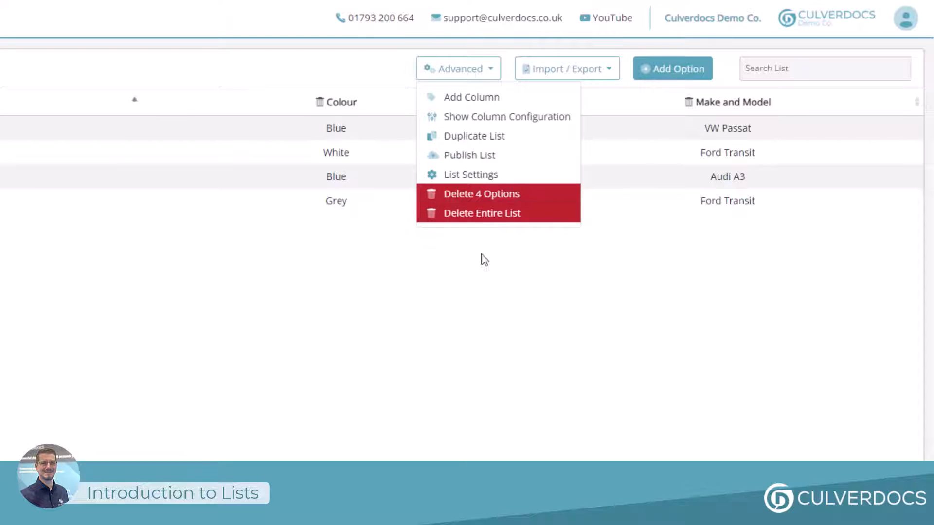
{"action": "left_click", "coordinate": [480, 306]}
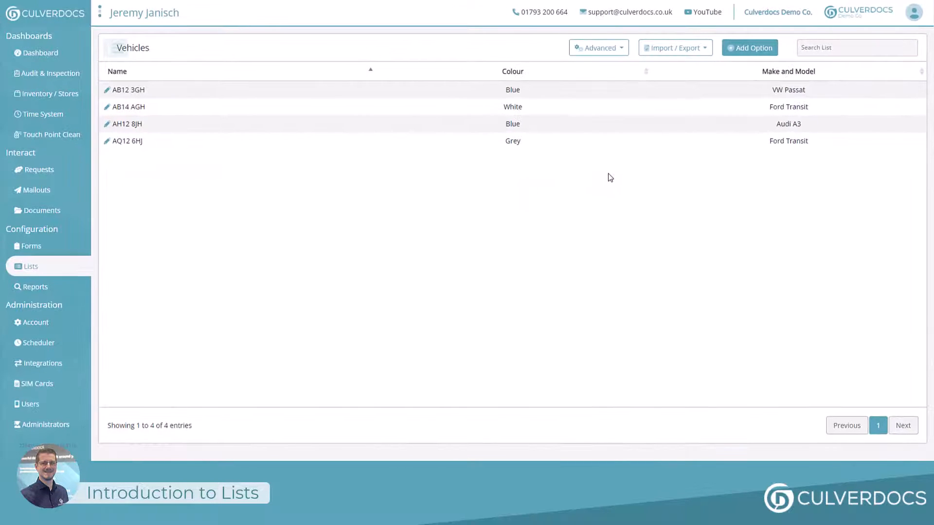
Show the column configuration of the Vehicles list and move Make and Model above Colour
{"action": "left_click", "coordinate": [576, 47]}
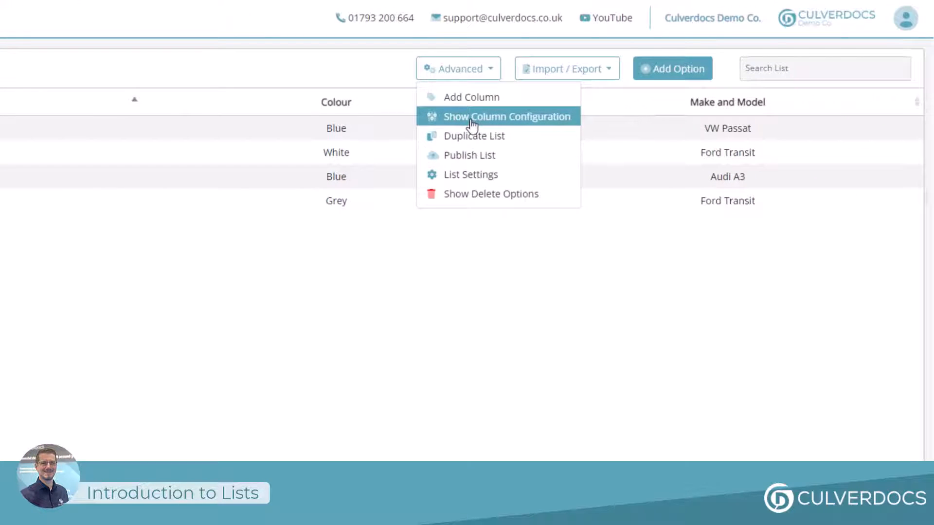
{"action": "left_click", "coordinate": [472, 124]}
{"action": "left_click", "coordinate": [366, 76]}
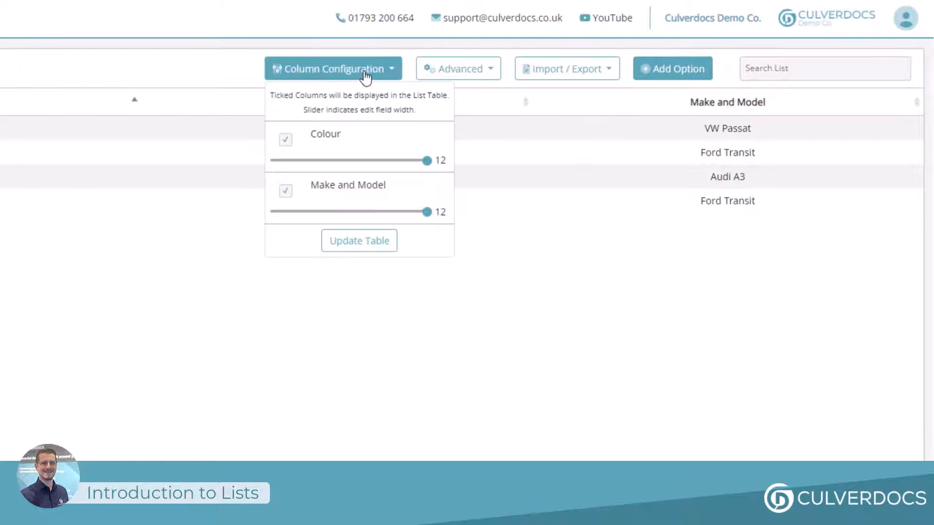
{"action": "left_click_drag", "start_coordinate": [363, 139], "coordinate": [365, 191]}
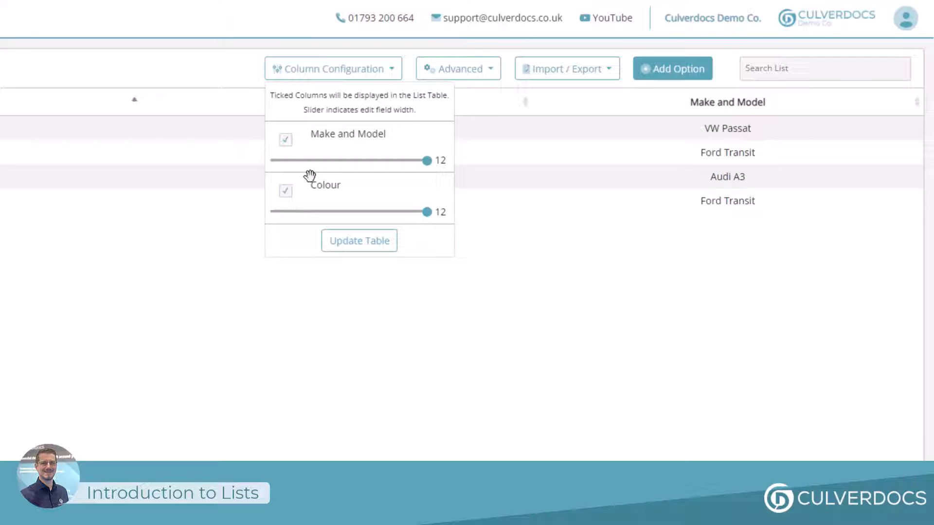
Hide the Colour column, reduce the edit field widths of both columns and update the table
{"action": "left_click", "coordinate": [286, 192]}
{"action": "left_click", "coordinate": [346, 212]}
{"action": "left_click", "coordinate": [342, 160]}
{"action": "left_click", "coordinate": [355, 243]}
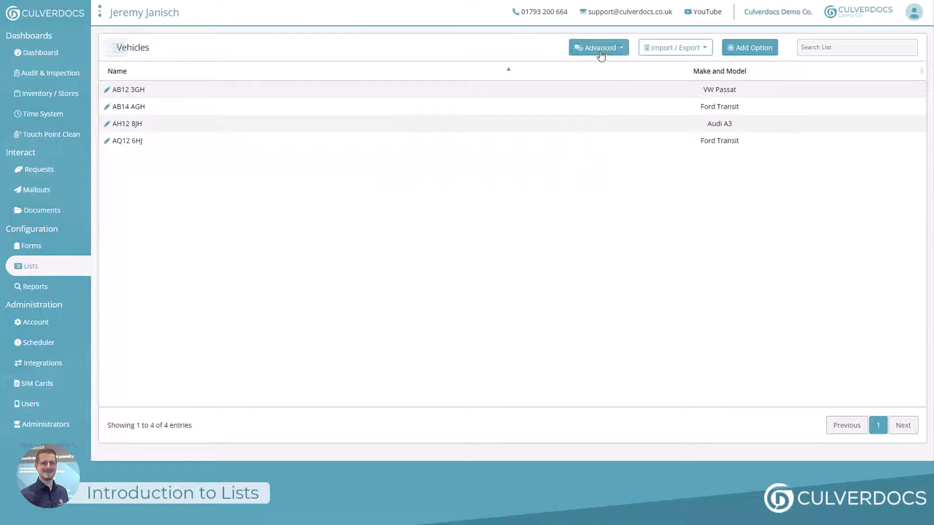
Open the settings of the Vehicles list
{"action": "left_click", "coordinate": [601, 54]}
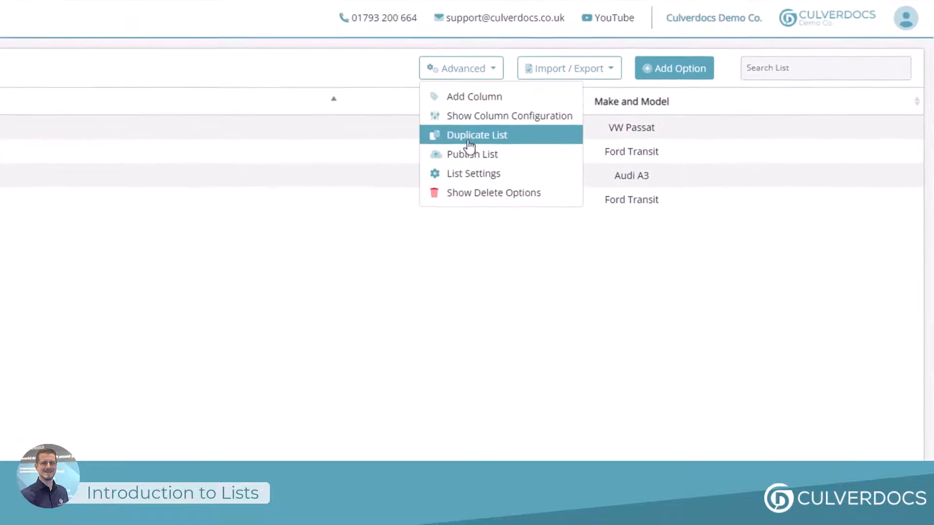
{"action": "left_click", "coordinate": [462, 176]}
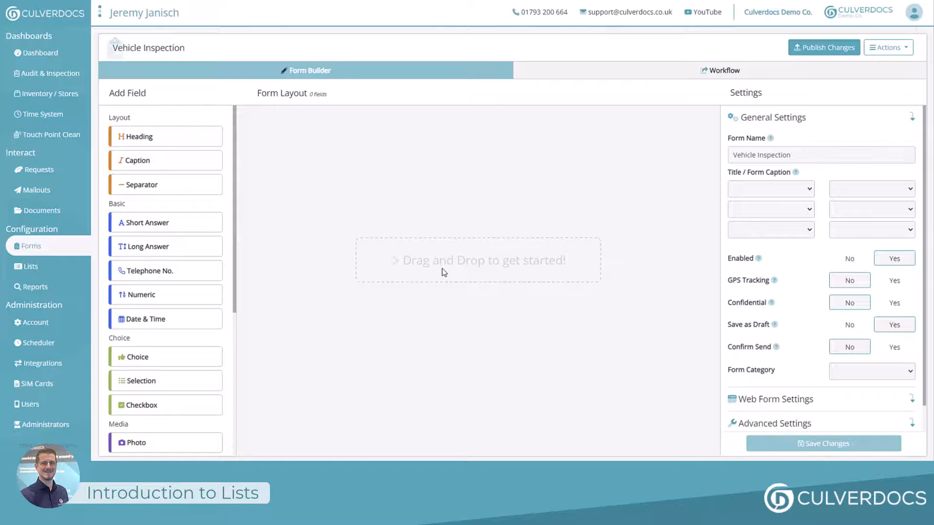
Add a Selection field to the Vehicle Inspection form and caption it "Select Registration"
{"action": "left_click_drag", "start_coordinate": [146, 381], "coordinate": [442, 217]}
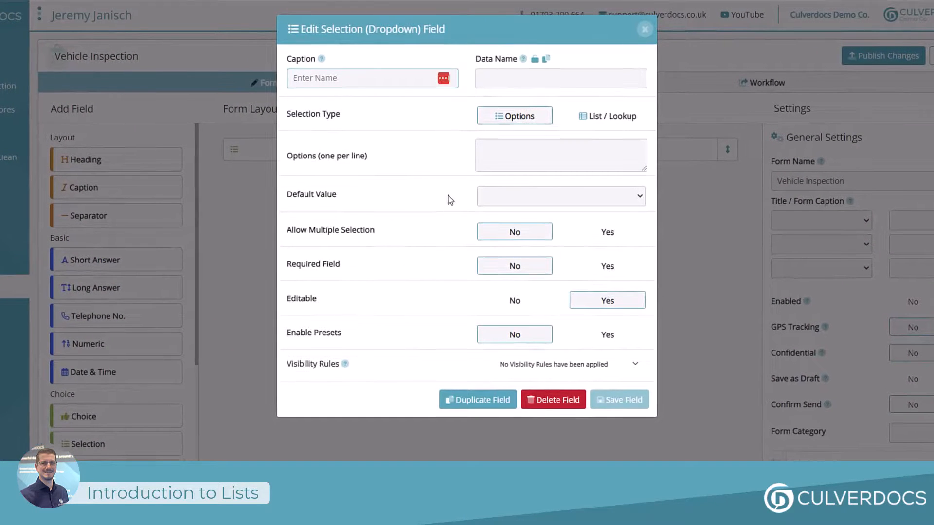
{"action": "type", "text": "Se"}
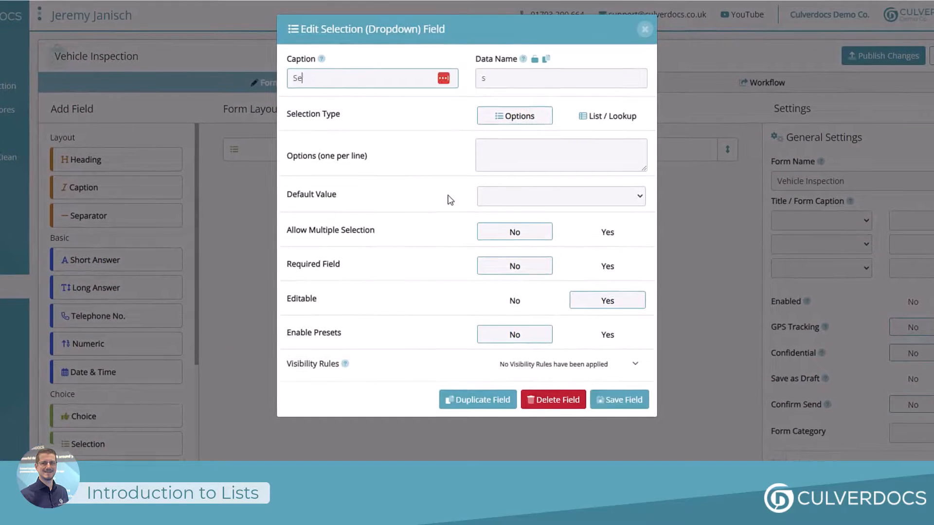
{"action": "type", "text": "lect Registratio"}
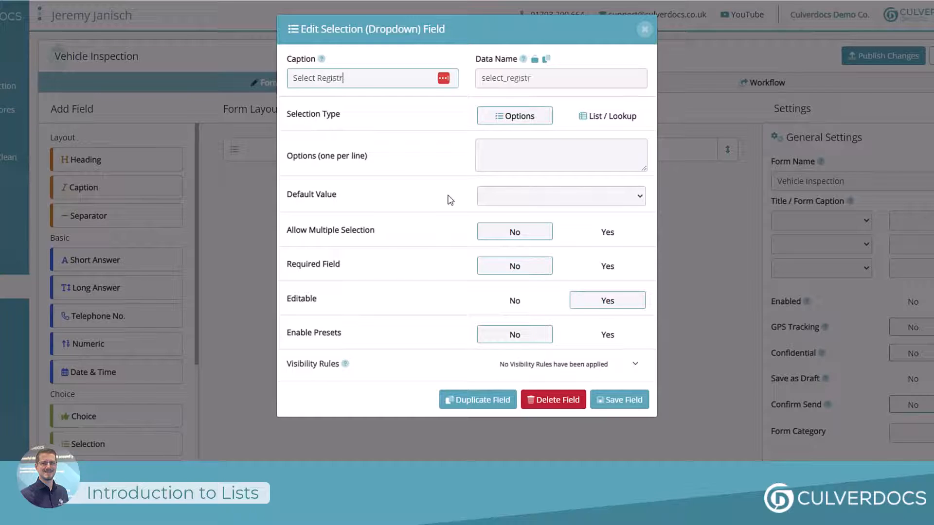
{"action": "type", "text": "n"}
Set the field's selection type to List / Lookup, choose the Vehicles list, and set the view type to Extended (Advanced List)
{"action": "left_click", "coordinate": [603, 127]}
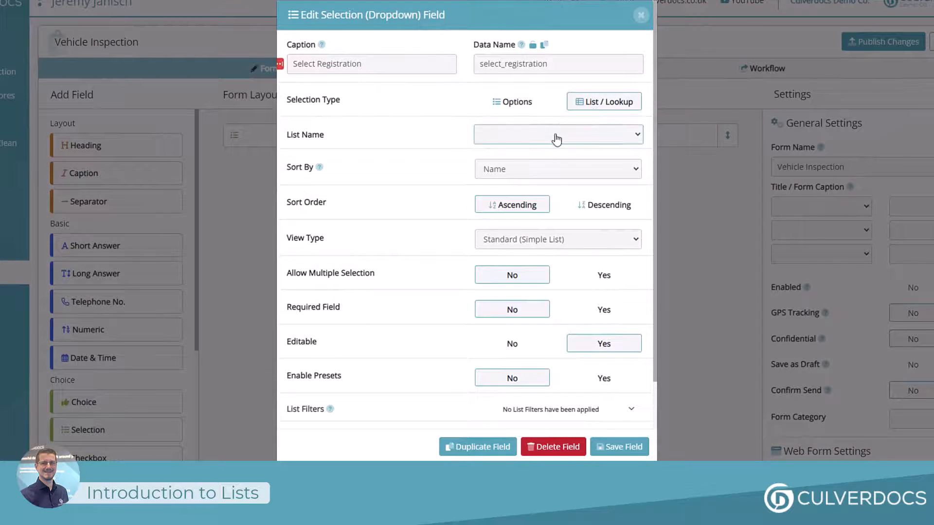
{"action": "left_click", "coordinate": [556, 140]}
{"action": "scroll", "coordinate": [557, 167], "scroll_direction": "down", "scroll_amount": 8}
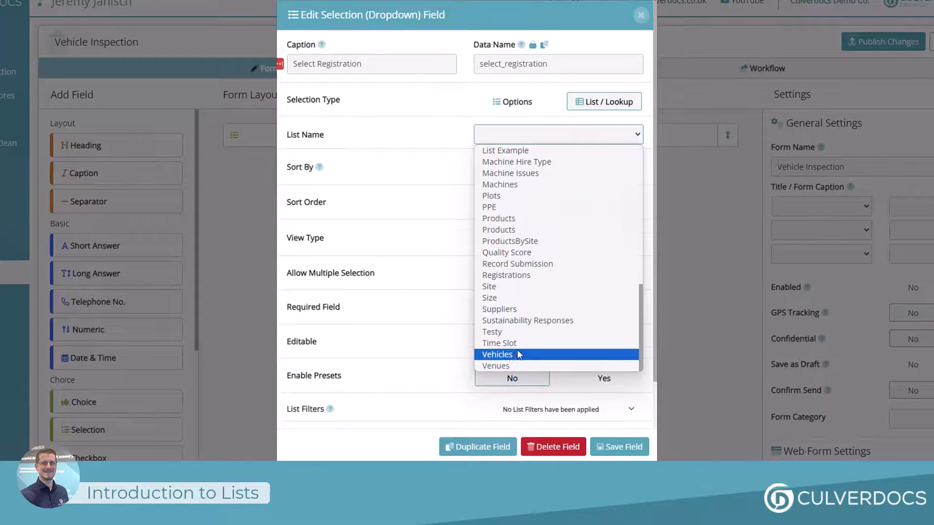
{"action": "left_click", "coordinate": [515, 358]}
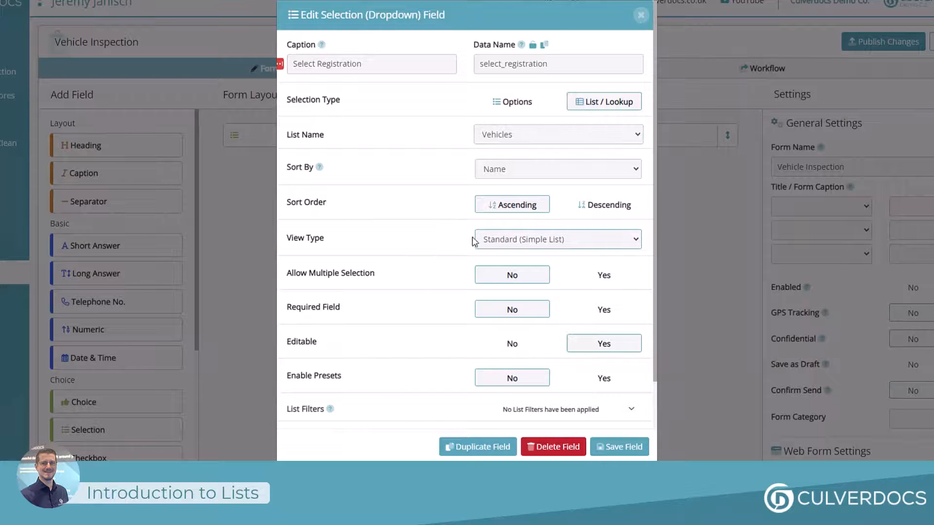
{"action": "left_click", "coordinate": [528, 238]}
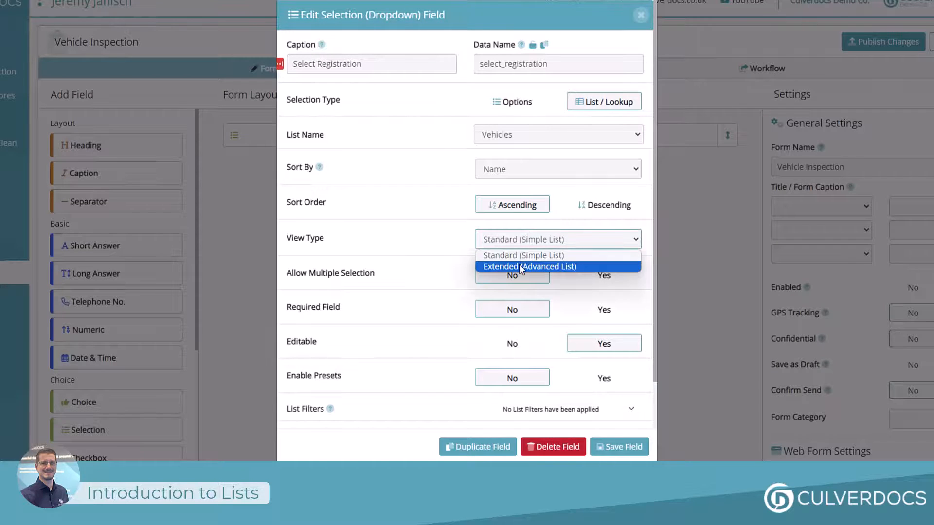
{"action": "left_click", "coordinate": [522, 267]}
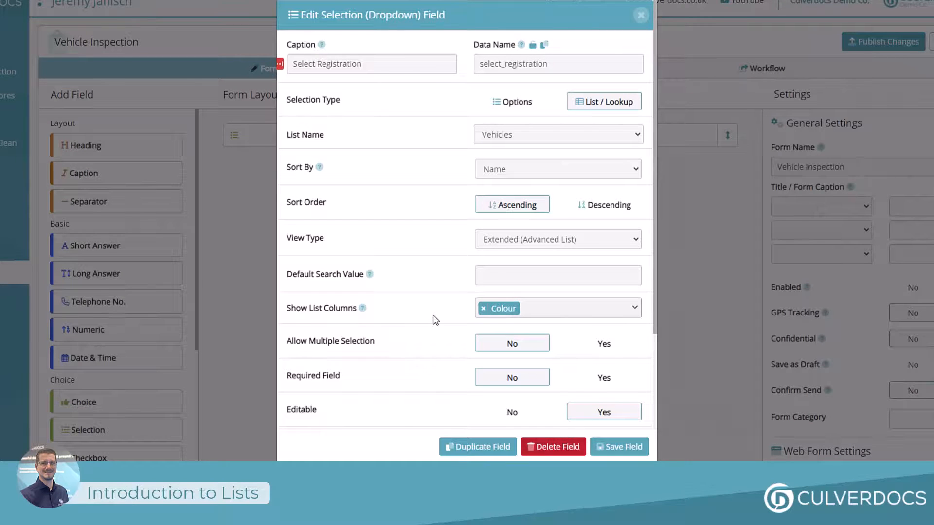
Try setting up a list filter on the Colour list field with the filter source set to Manual Entry
{"action": "scroll", "coordinate": [435, 320], "scroll_direction": "down", "scroll_amount": 3}
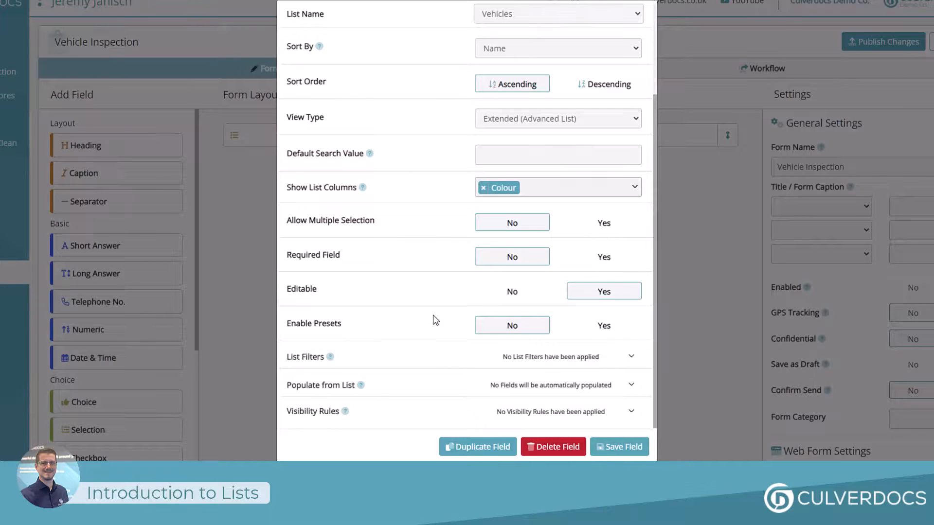
{"action": "left_click", "coordinate": [454, 355]}
{"action": "left_click", "coordinate": [457, 349]}
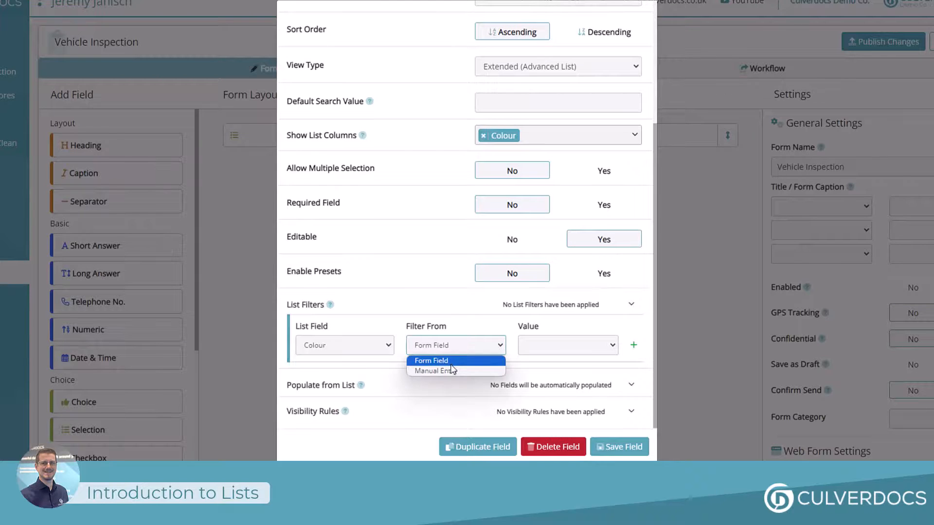
{"action": "left_click", "coordinate": [452, 372]}
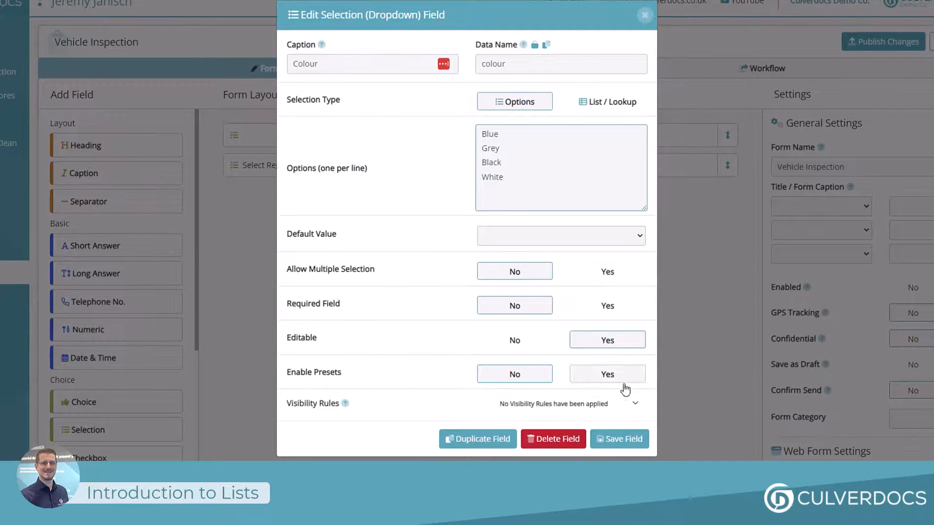
Save the Colour dropdown field and add a Select Registration list filter matching the Colour list field to the Colour form field
{"action": "left_click", "coordinate": [613, 440]}
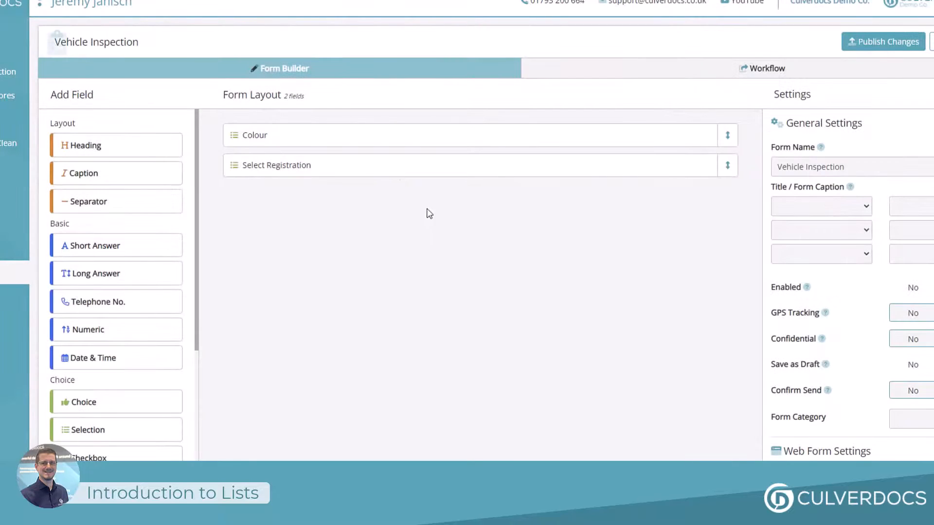
{"action": "left_click", "coordinate": [398, 171]}
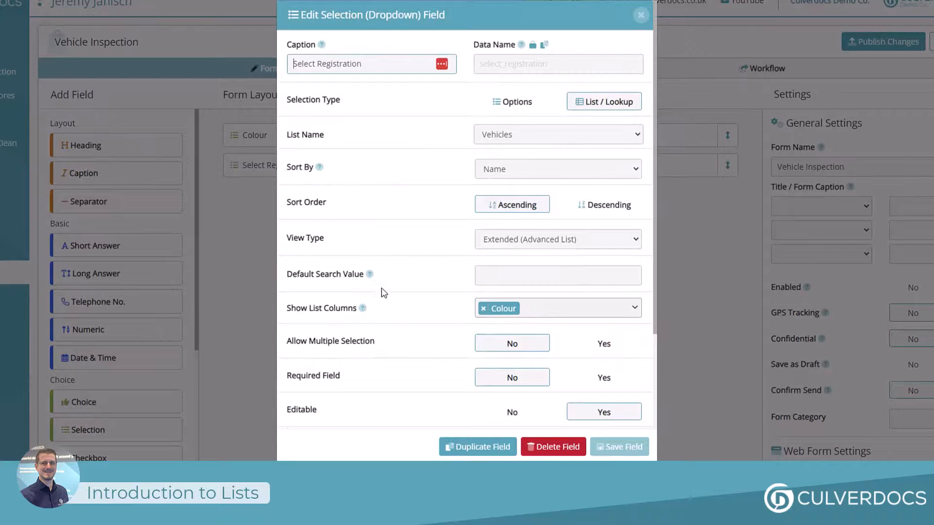
{"action": "scroll", "coordinate": [381, 292], "scroll_direction": "down", "scroll_amount": 3}
{"action": "left_click", "coordinate": [381, 361]}
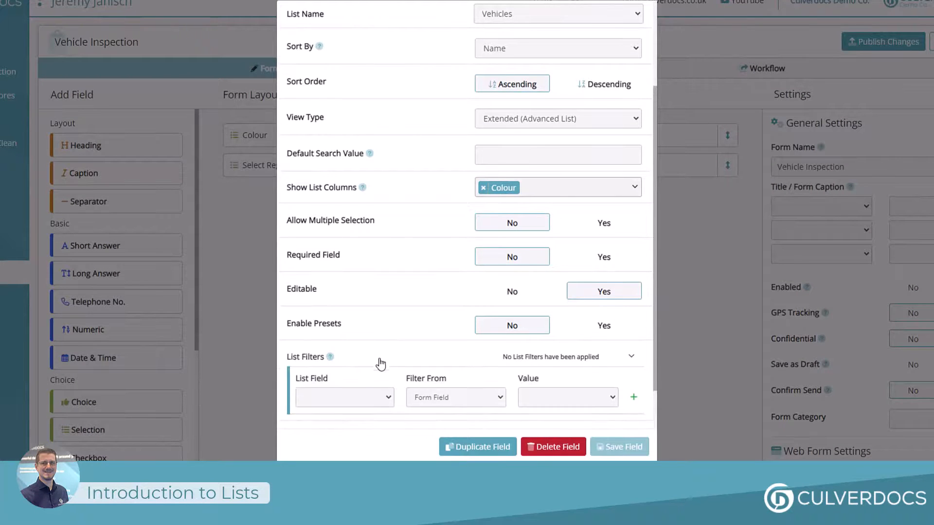
{"action": "left_click", "coordinate": [346, 398]}
{"action": "left_click", "coordinate": [334, 432]}
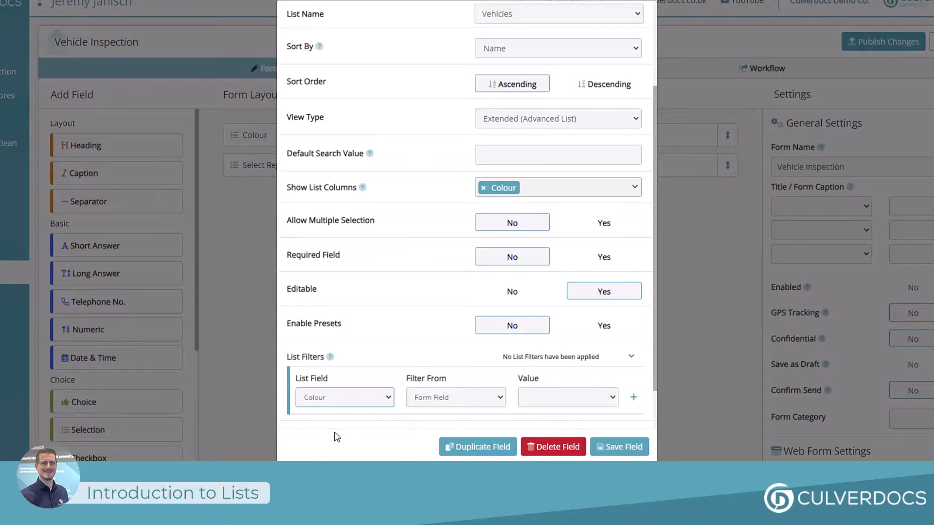
{"action": "left_click", "coordinate": [563, 404]}
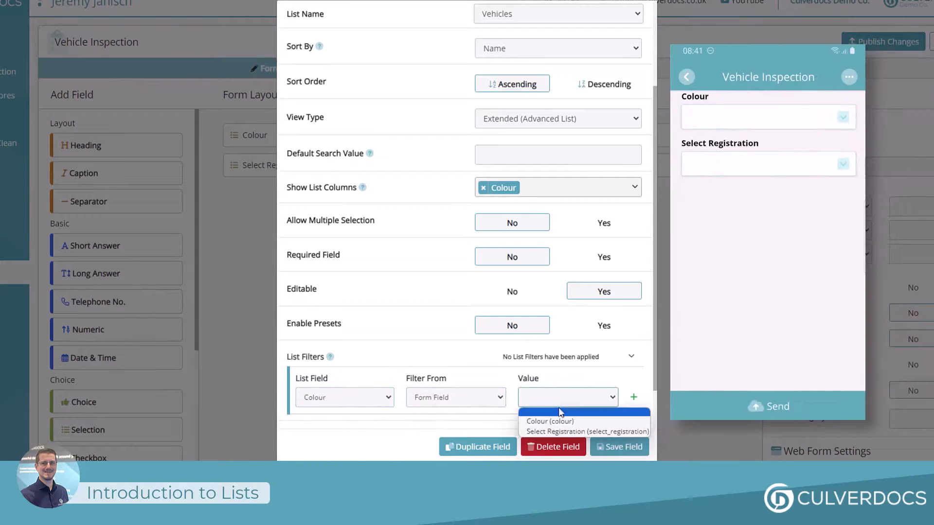
{"action": "left_click", "coordinate": [559, 419]}
{"action": "left_click", "coordinate": [634, 398]}
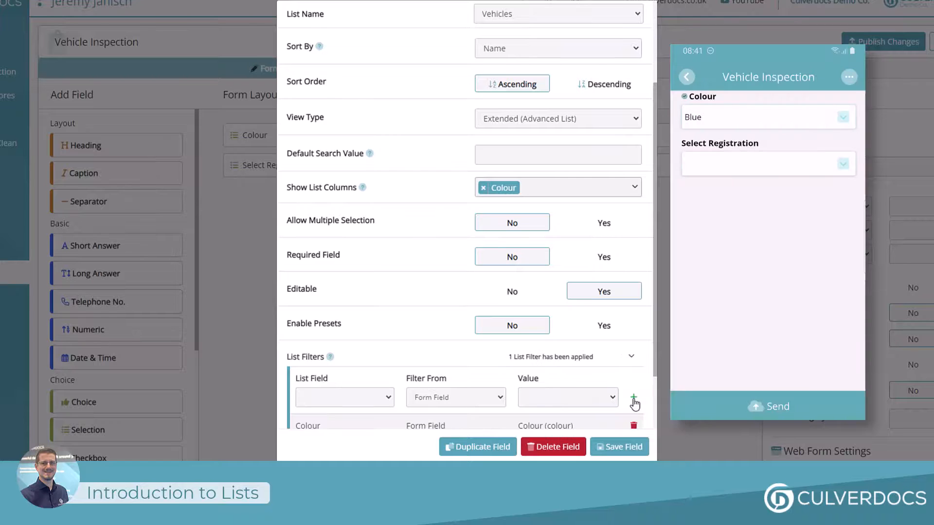
Add a Short Answer field below Select Registration and caption it "Make and Model"
{"action": "scroll", "coordinate": [635, 404], "scroll_direction": "down", "scroll_amount": 1}
{"action": "scroll", "coordinate": [634, 404], "scroll_direction": "down", "scroll_amount": 1}
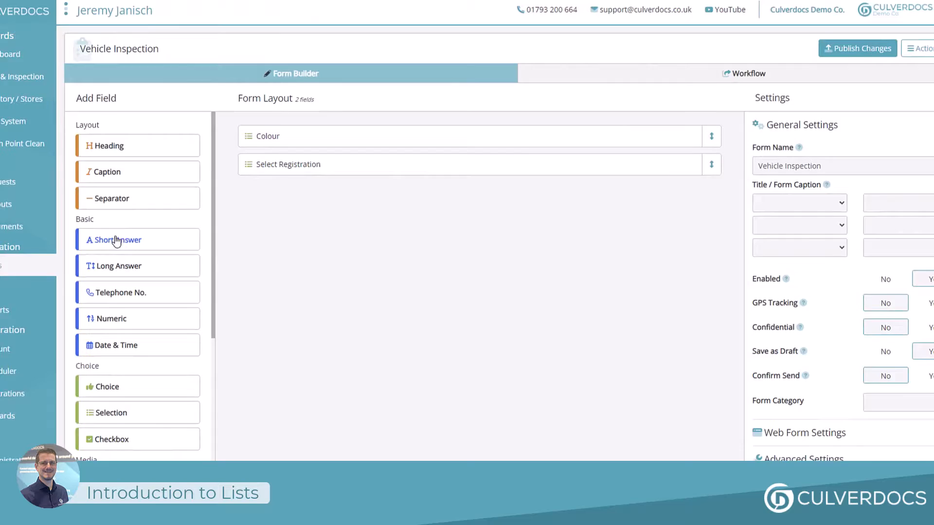
{"action": "left_click_drag", "start_coordinate": [115, 241], "coordinate": [391, 218]}
{"action": "type", "text": "Make and"}
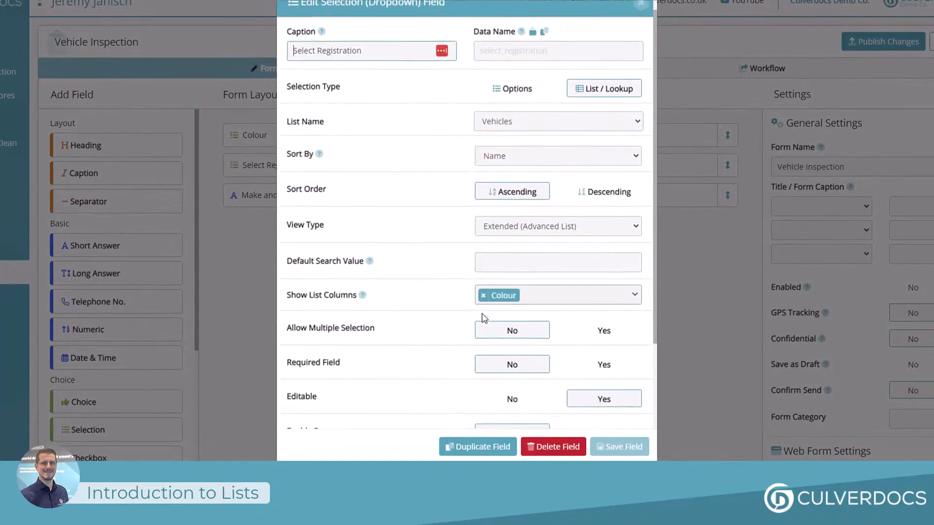
Set Select Registration to populate the Make and Model form field from the list's Make and Model column, and save the field
{"action": "scroll", "coordinate": [484, 317], "scroll_direction": "down", "scroll_amount": 2}
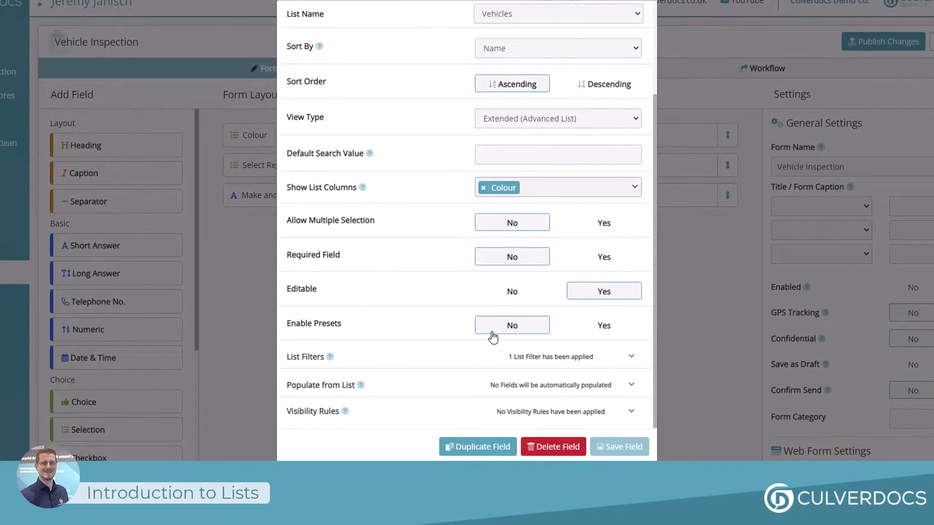
{"action": "left_click", "coordinate": [520, 387]}
{"action": "scroll", "coordinate": [486, 384], "scroll_direction": "down", "scroll_amount": 1}
{"action": "left_click", "coordinate": [387, 377]}
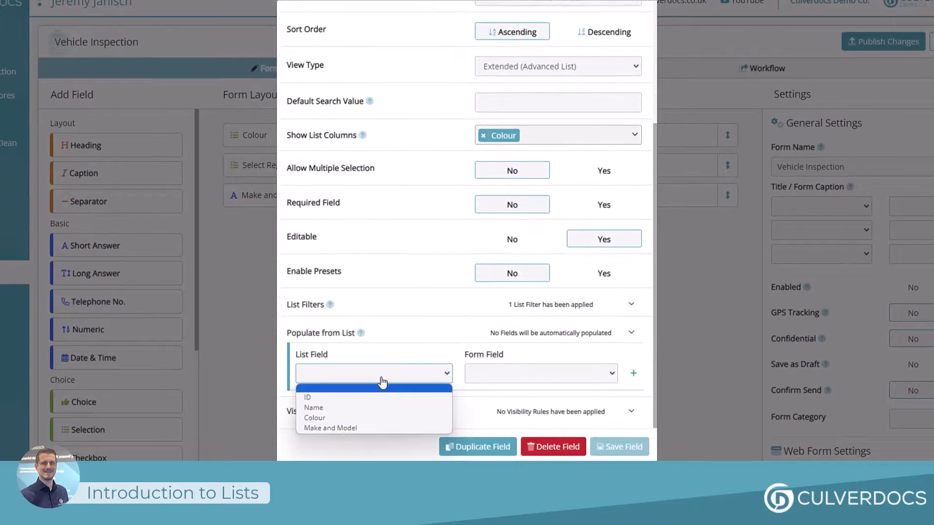
{"action": "left_click", "coordinate": [358, 428]}
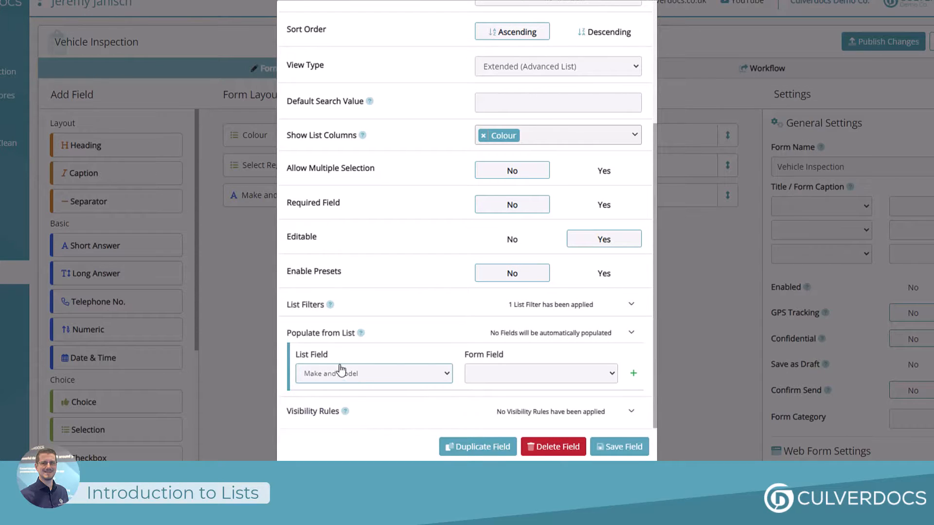
{"action": "left_click", "coordinate": [502, 378]}
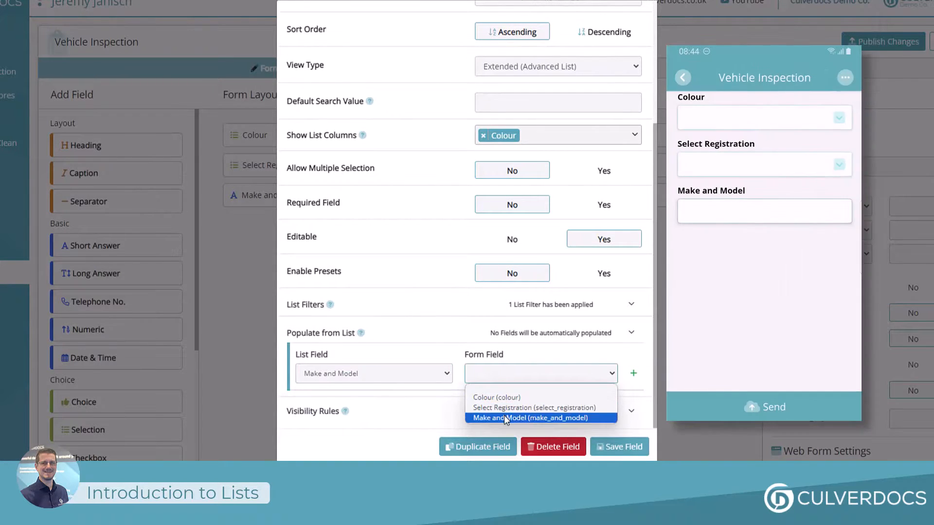
{"action": "left_click", "coordinate": [504, 417]}
{"action": "left_click", "coordinate": [634, 374]}
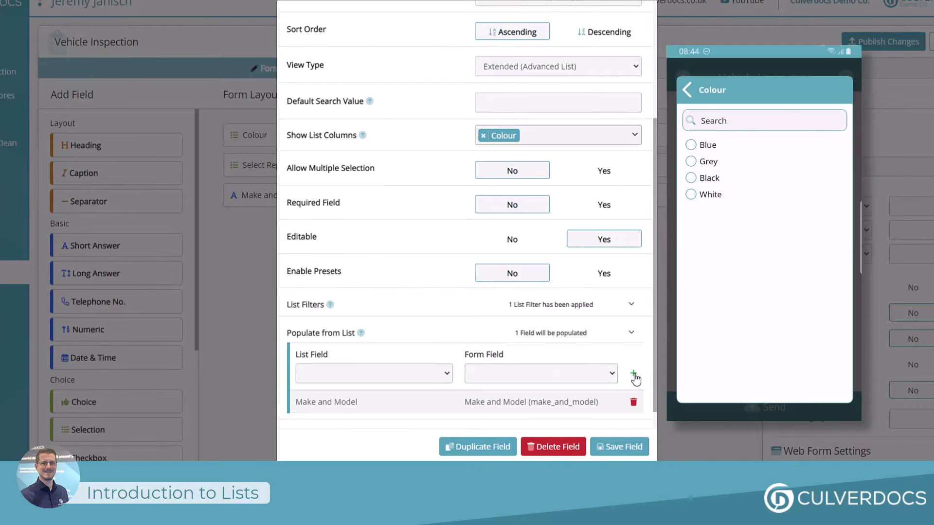
{"action": "scroll", "coordinate": [631, 377], "scroll_direction": "down", "scroll_amount": 1}
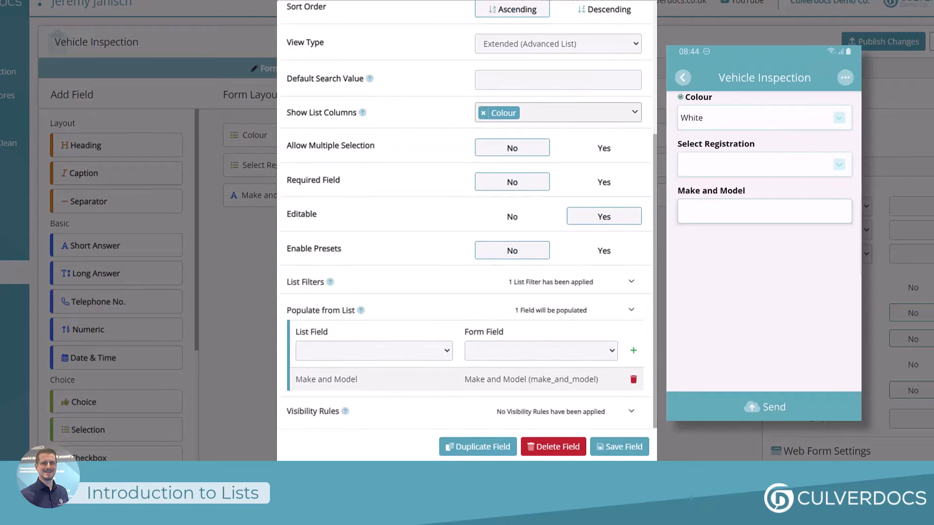
{"action": "left_click", "coordinate": [614, 445]}
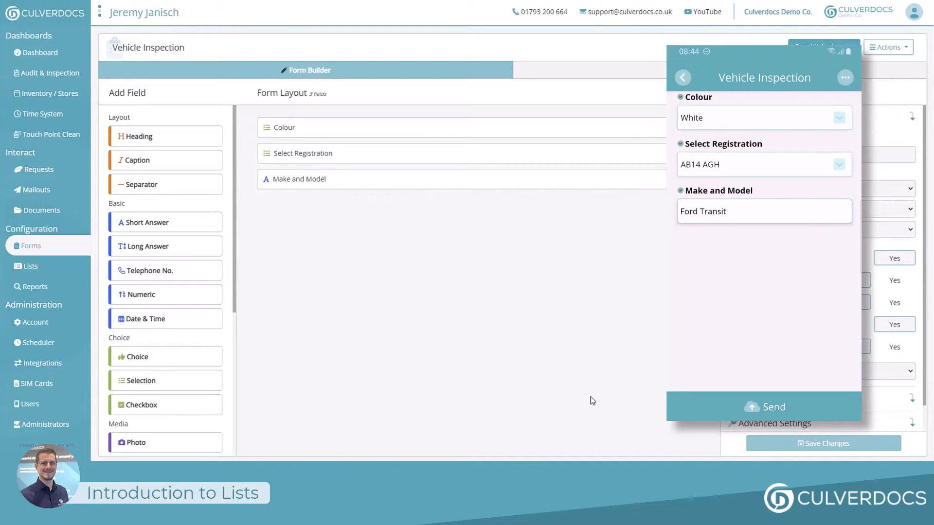